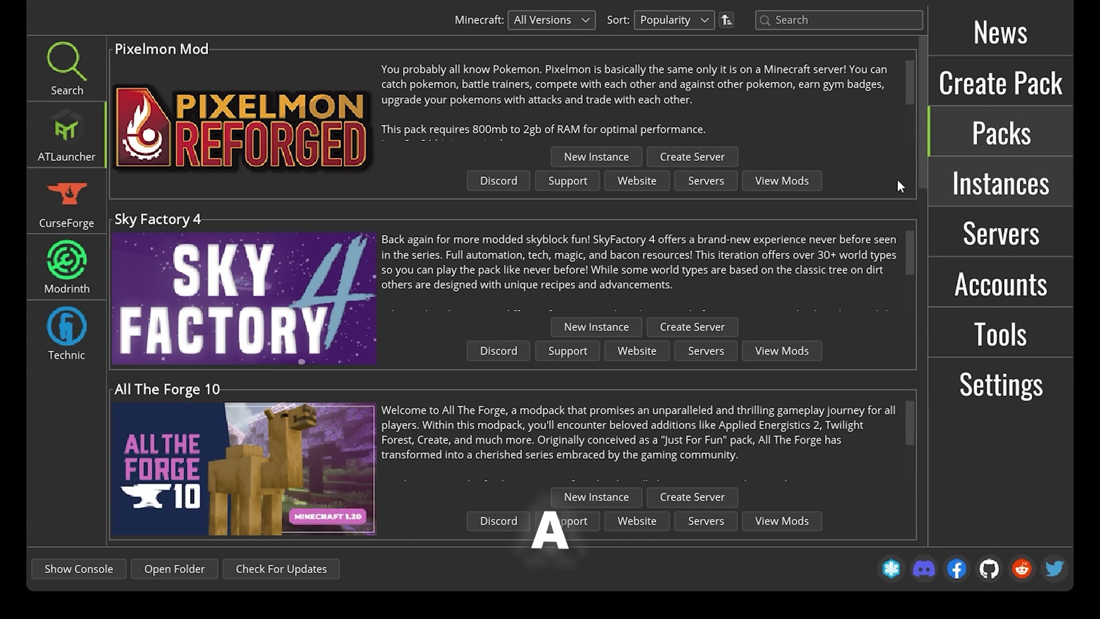
Look through the modpack listings from CurseForge, Modrinth, Technic and ATLauncher, plus the instances and servers sections
{"action": "left_click", "coordinate": [69, 195]}
{"action": "left_click", "coordinate": [66, 263]}
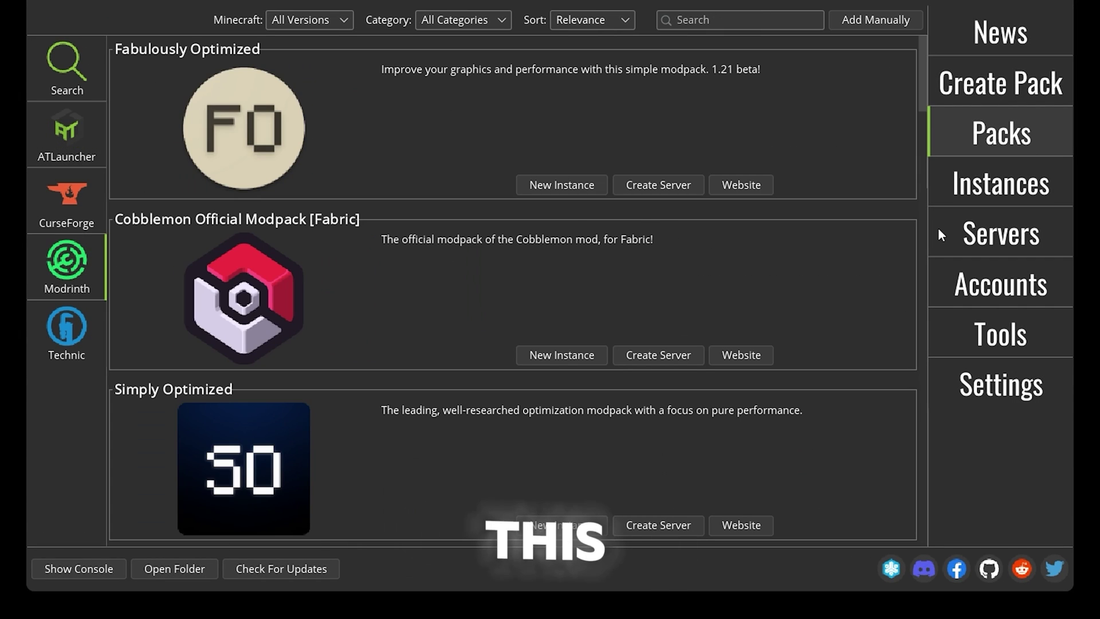
{"action": "left_click", "coordinate": [66, 331]}
{"action": "left_click", "coordinate": [64, 203]}
{"action": "left_click", "coordinate": [66, 137]}
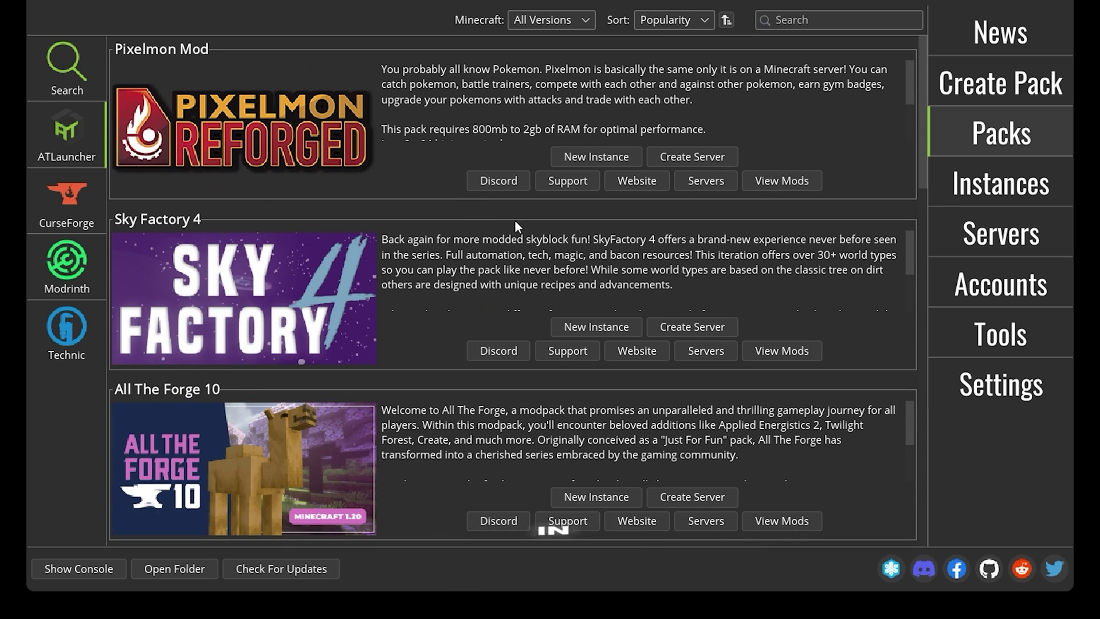
{"action": "left_click", "coordinate": [945, 189]}
{"action": "left_click", "coordinate": [1036, 241]}
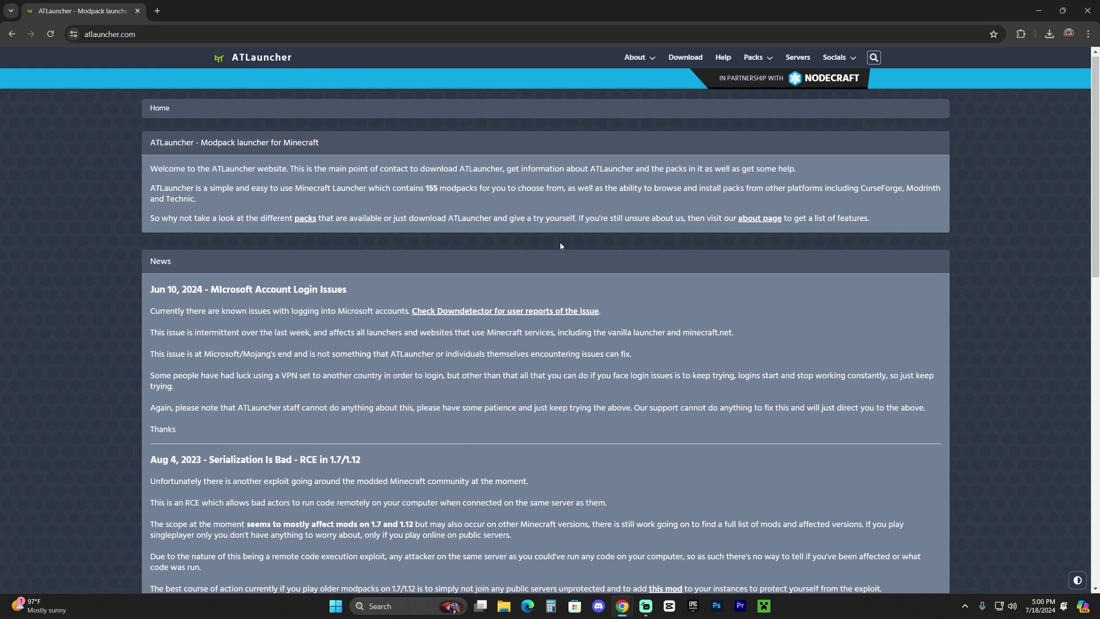
Look over the ATLauncher website's home page in the browser and open its download page
{"action": "scroll", "coordinate": [559, 245], "scroll_direction": "down", "scroll_amount": 4}
{"action": "scroll", "coordinate": [609, 236], "scroll_direction": "up", "scroll_amount": 4}
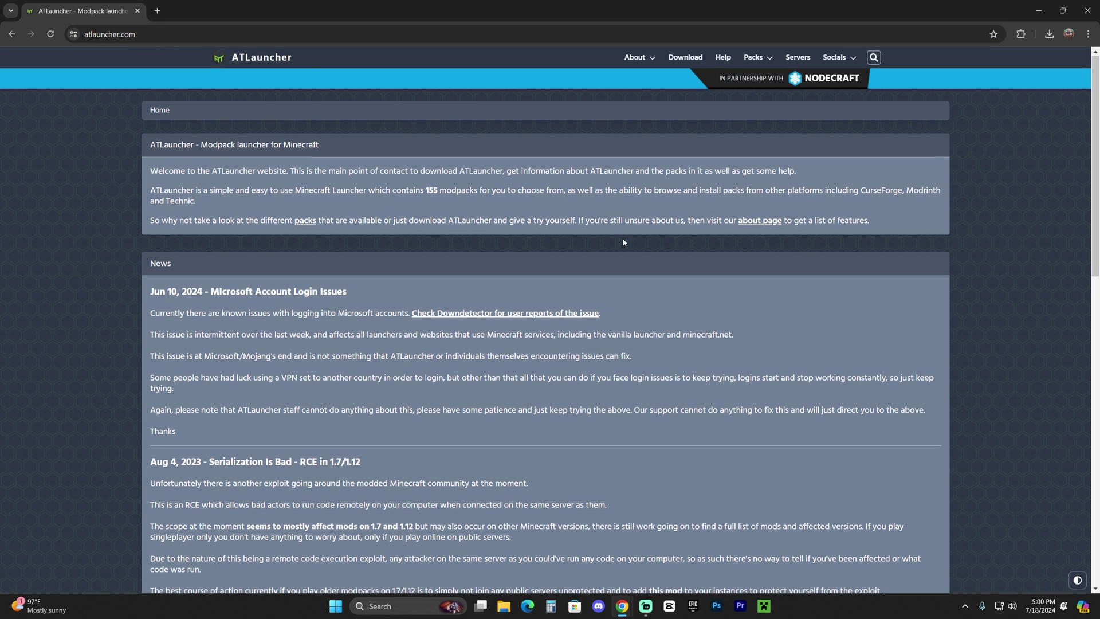
{"action": "scroll", "coordinate": [622, 238], "scroll_direction": "down", "scroll_amount": 5}
{"action": "scroll", "coordinate": [906, 266], "scroll_direction": "up", "scroll_amount": 5}
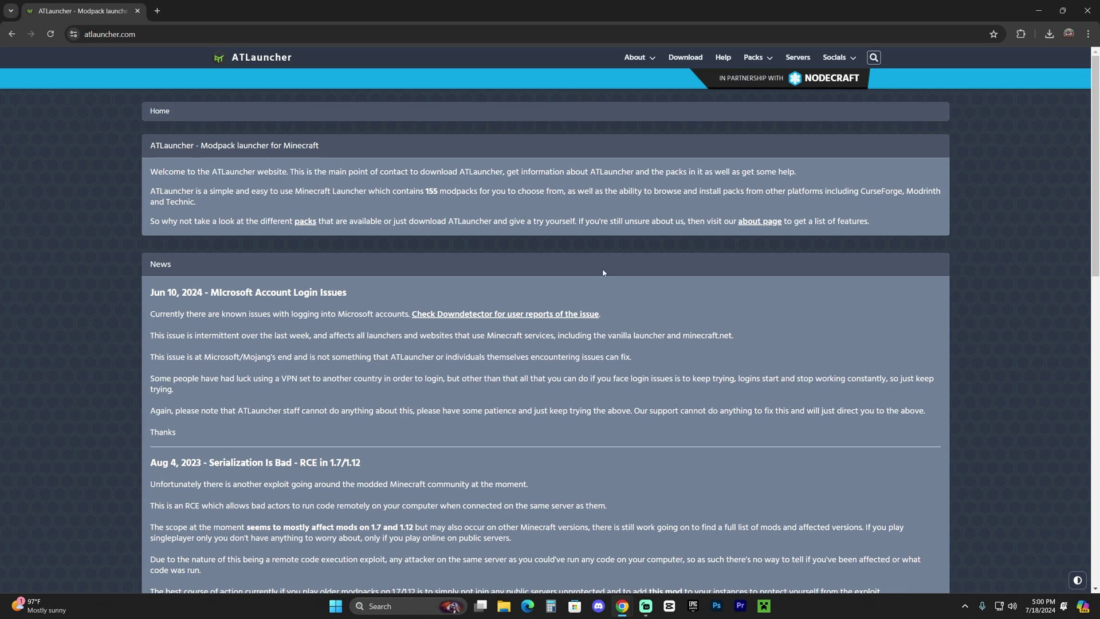
{"action": "left_click", "coordinate": [685, 58]}
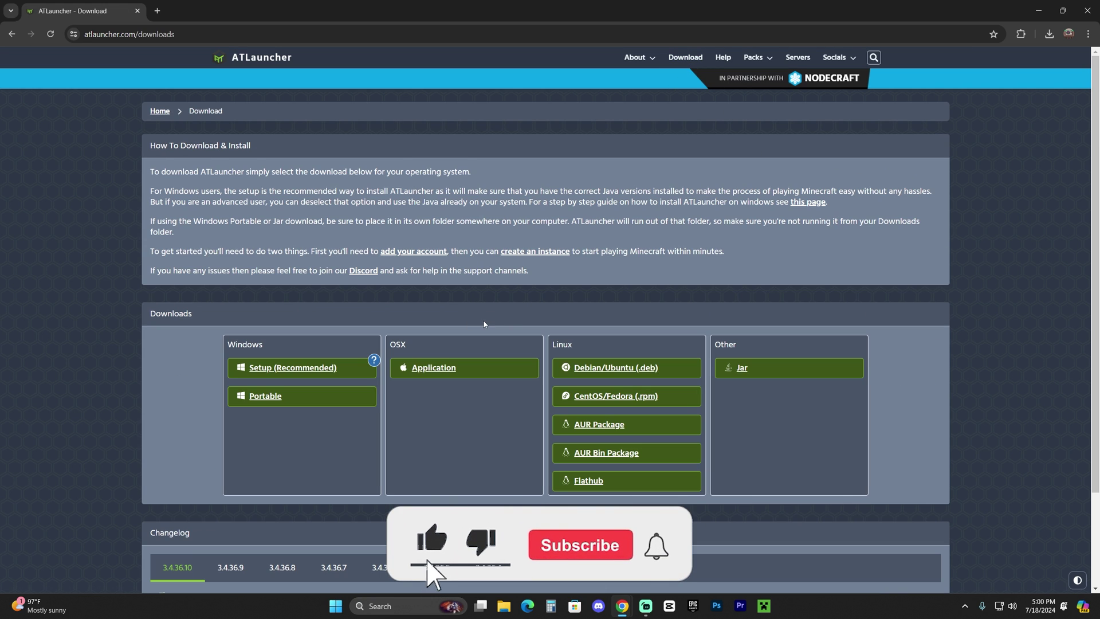
Download the recommended Windows setup of ATLauncher
{"action": "scroll", "coordinate": [426, 328], "scroll_direction": "down", "scroll_amount": 2}
{"action": "scroll", "coordinate": [478, 316], "scroll_direction": "up", "scroll_amount": 2}
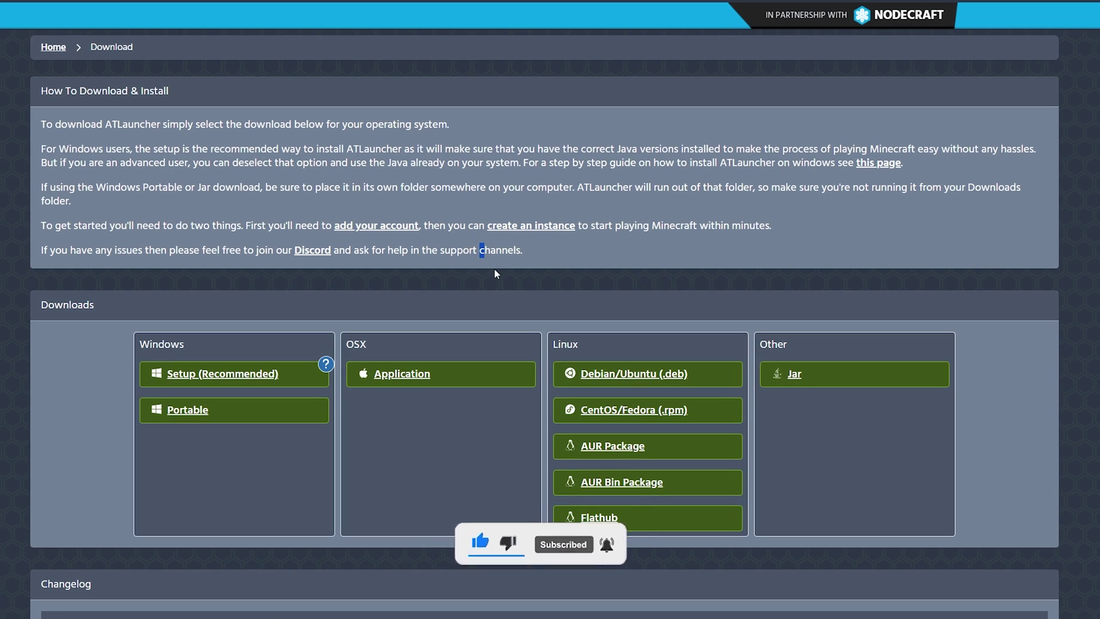
{"action": "left_click_drag", "start_coordinate": [499, 268], "coordinate": [495, 268]}
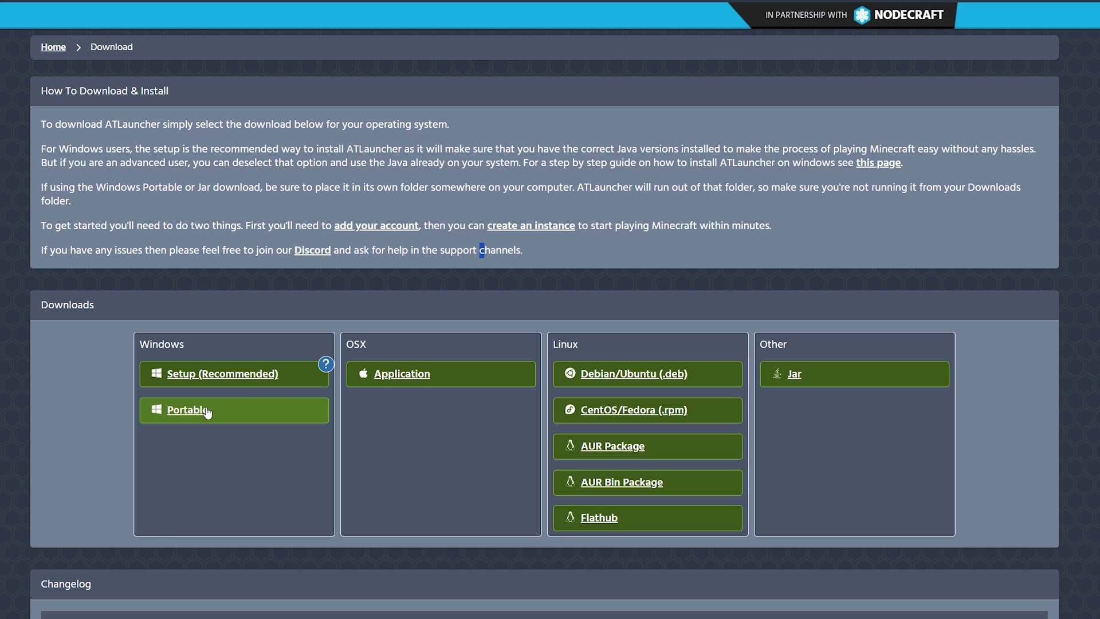
{"action": "scroll", "coordinate": [235, 412], "scroll_direction": "down", "scroll_amount": 2}
{"action": "scroll", "coordinate": [223, 354], "scroll_direction": "up", "scroll_amount": 2}
{"action": "left_click", "coordinate": [207, 378]}
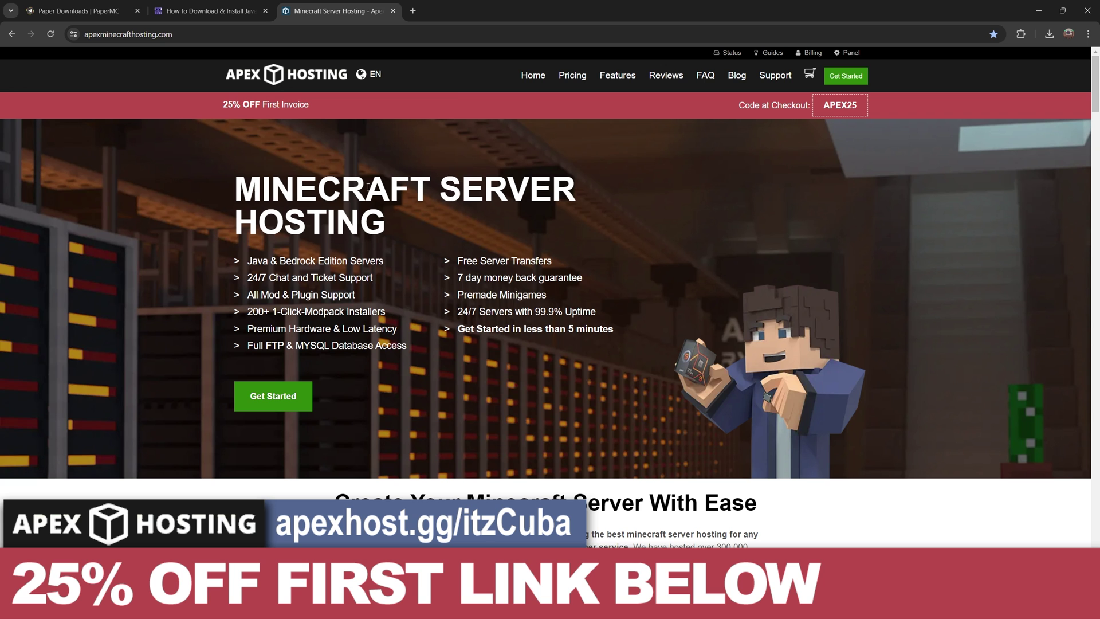
Review the feature list on the Apex Hosting home page, including the one-click modpack installers and quick start
{"action": "left_click_drag", "start_coordinate": [393, 185], "coordinate": [555, 247]}
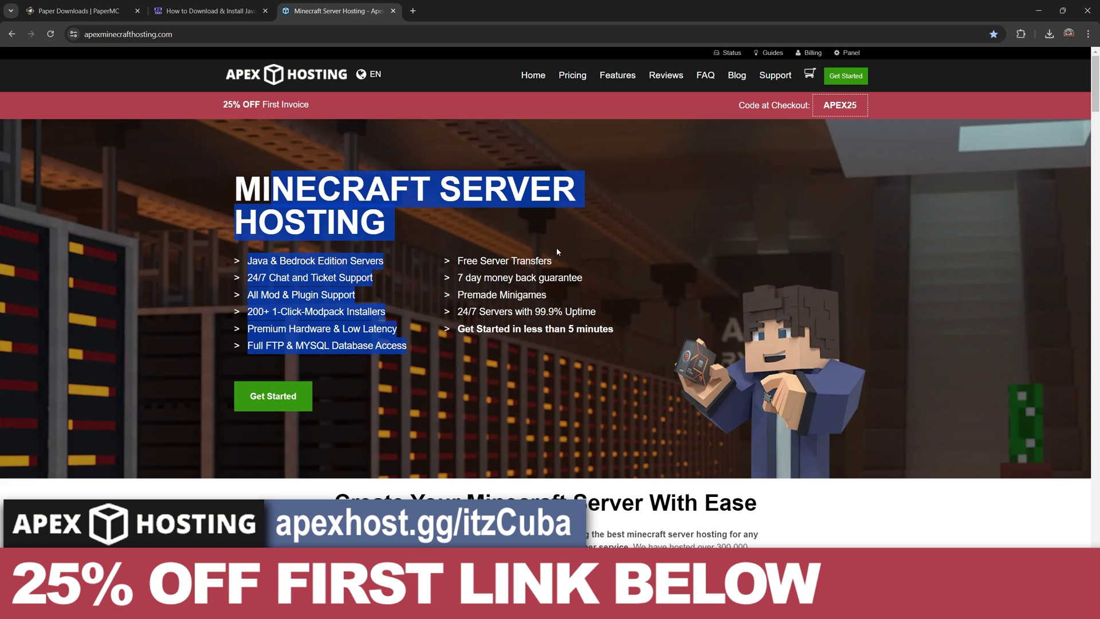
{"action": "left_click", "coordinate": [555, 249]}
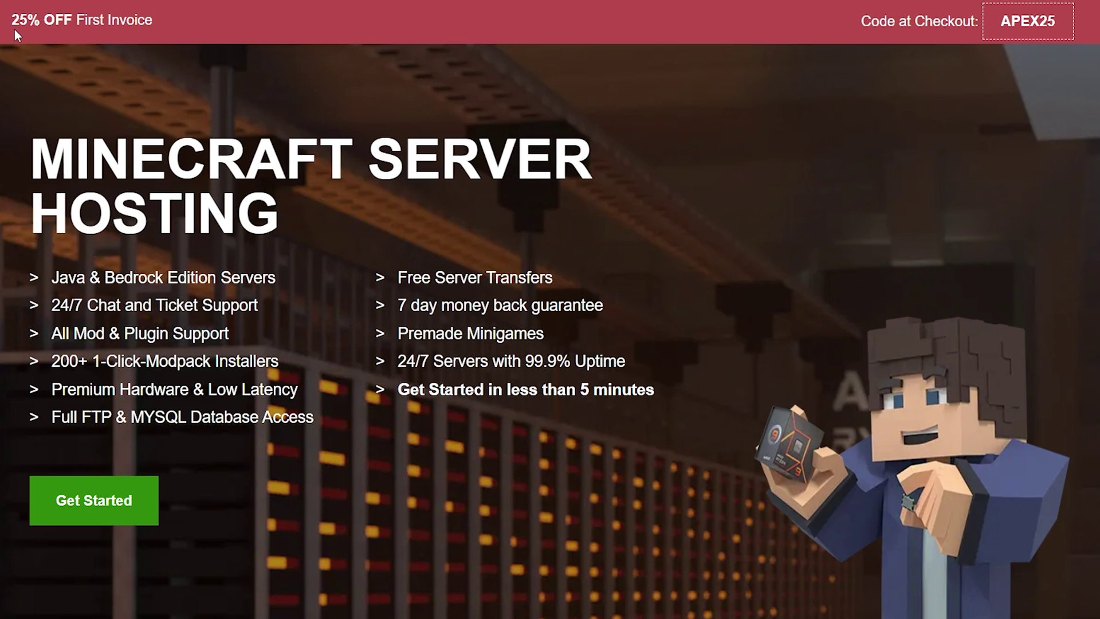
{"action": "left_click_drag", "start_coordinate": [57, 169], "coordinate": [240, 170]}
{"action": "left_click", "coordinate": [467, 228]}
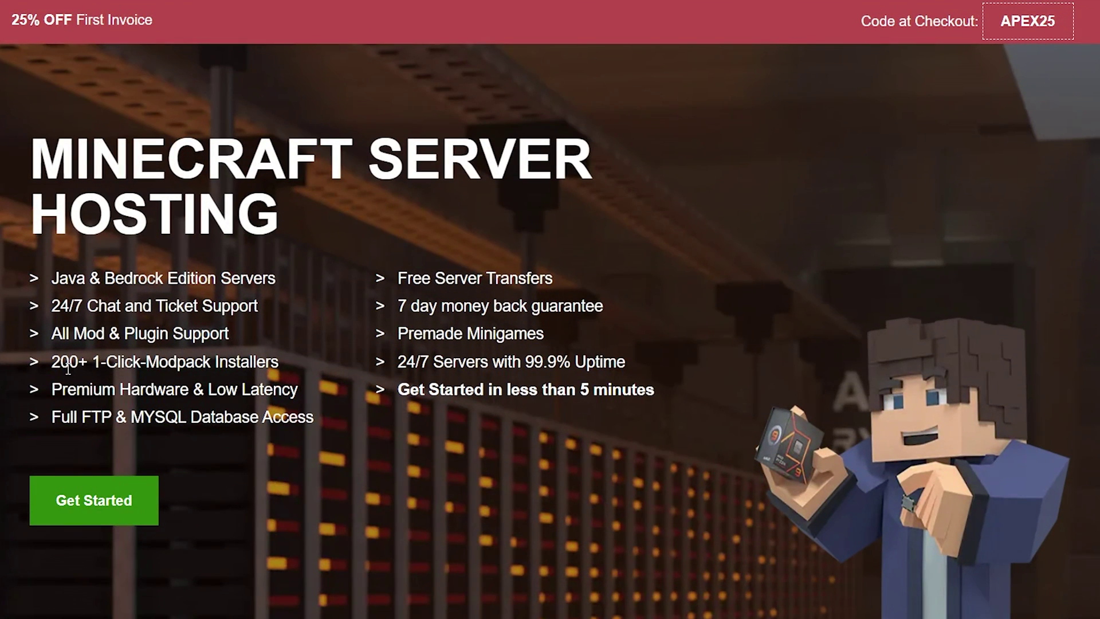
{"action": "left_click_drag", "start_coordinate": [68, 370], "coordinate": [212, 370]}
{"action": "left_click", "coordinate": [300, 370]}
{"action": "left_click_drag", "start_coordinate": [279, 367], "coordinate": [312, 359]}
{"action": "left_click", "coordinate": [153, 365]}
{"action": "left_click", "coordinate": [304, 356]}
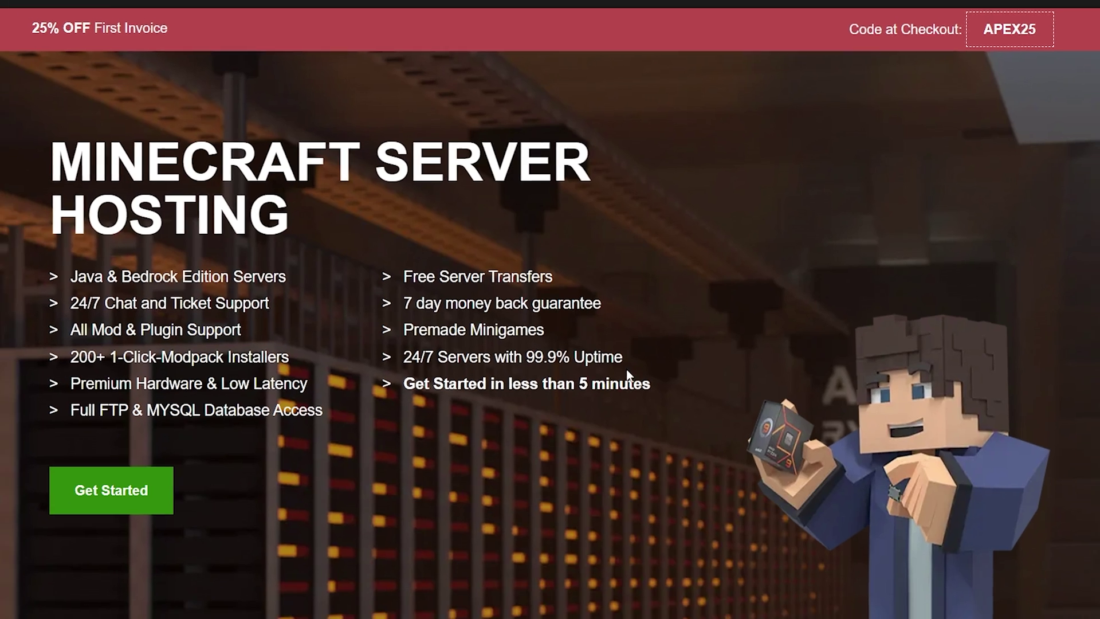
{"action": "left_click_drag", "start_coordinate": [656, 391], "coordinate": [432, 390]}
{"action": "left_click", "coordinate": [658, 395]}
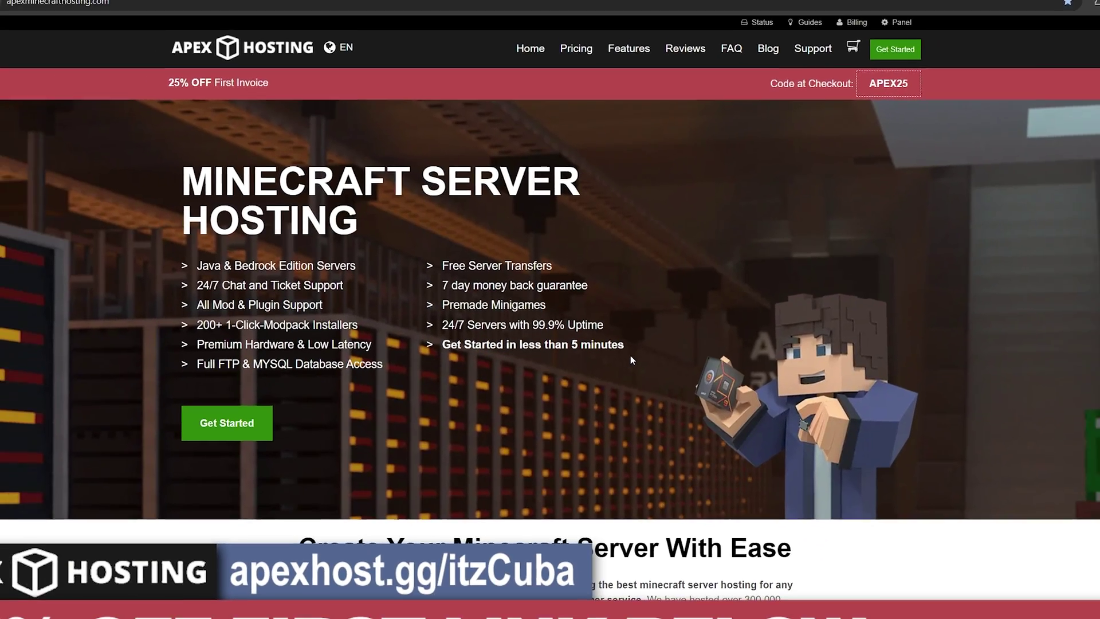
Run the ping test for the Apex Hosting server locations and return towards the start of the page
{"action": "scroll", "coordinate": [631, 359], "scroll_direction": "down", "scroll_amount": 15}
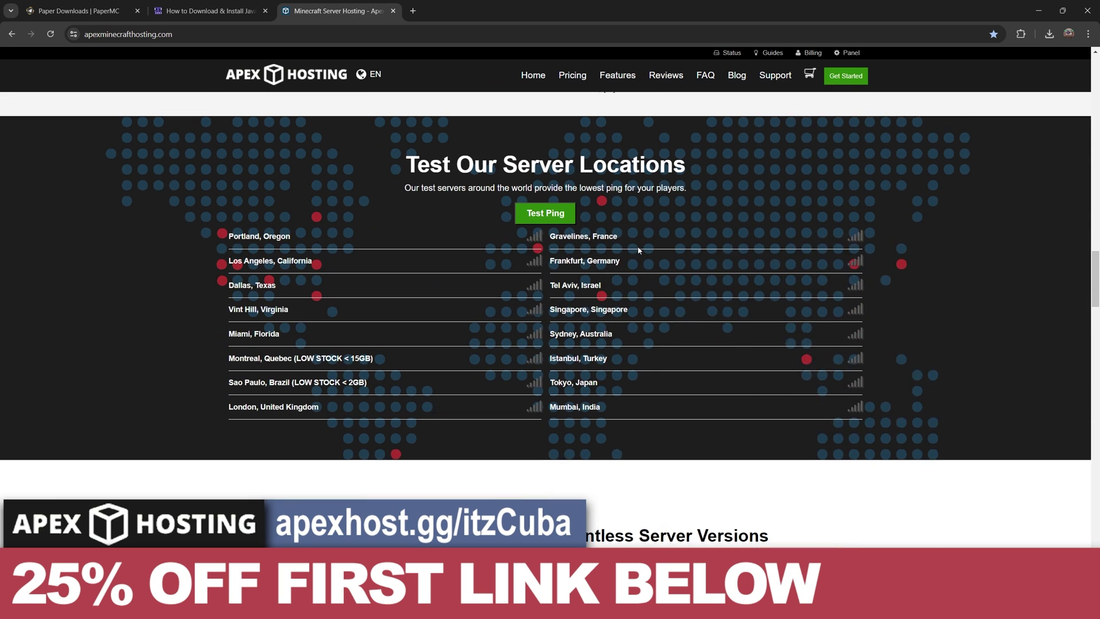
{"action": "scroll", "coordinate": [638, 249], "scroll_direction": "up", "scroll_amount": 1}
{"action": "left_click", "coordinate": [519, 251]}
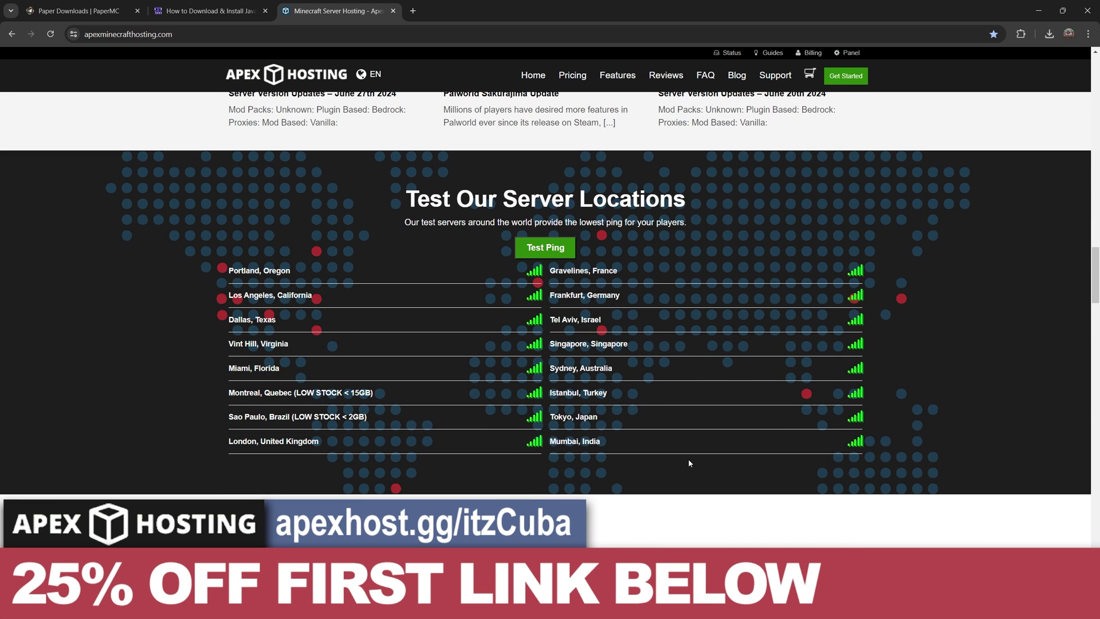
{"action": "scroll", "coordinate": [810, 442], "scroll_direction": "up", "scroll_amount": 10}
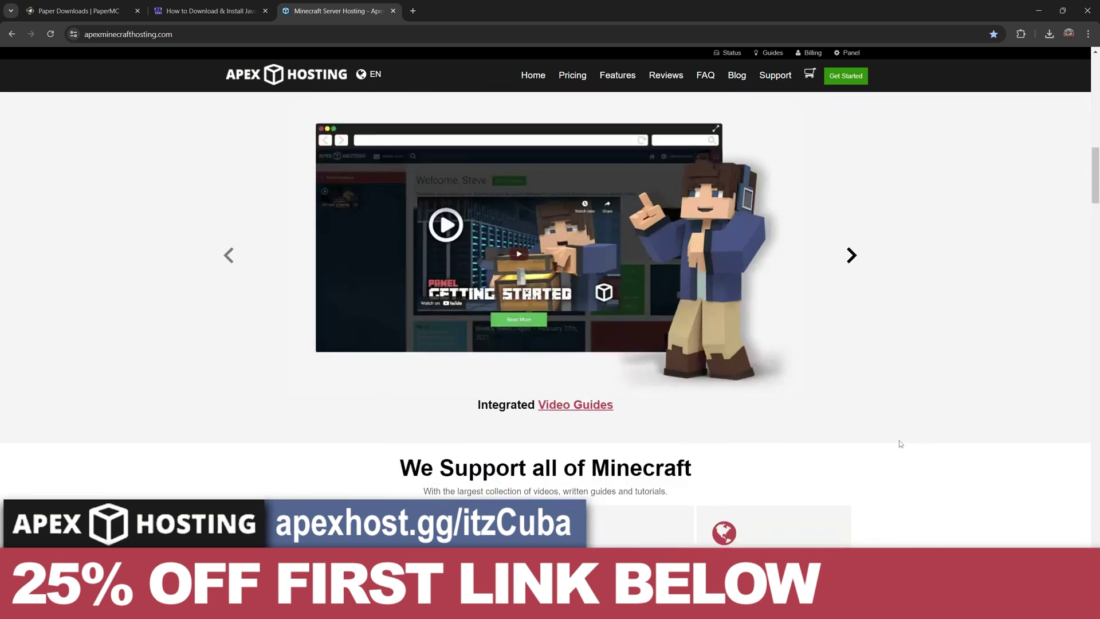
{"action": "scroll", "coordinate": [899, 443], "scroll_direction": "up", "scroll_amount": 15}
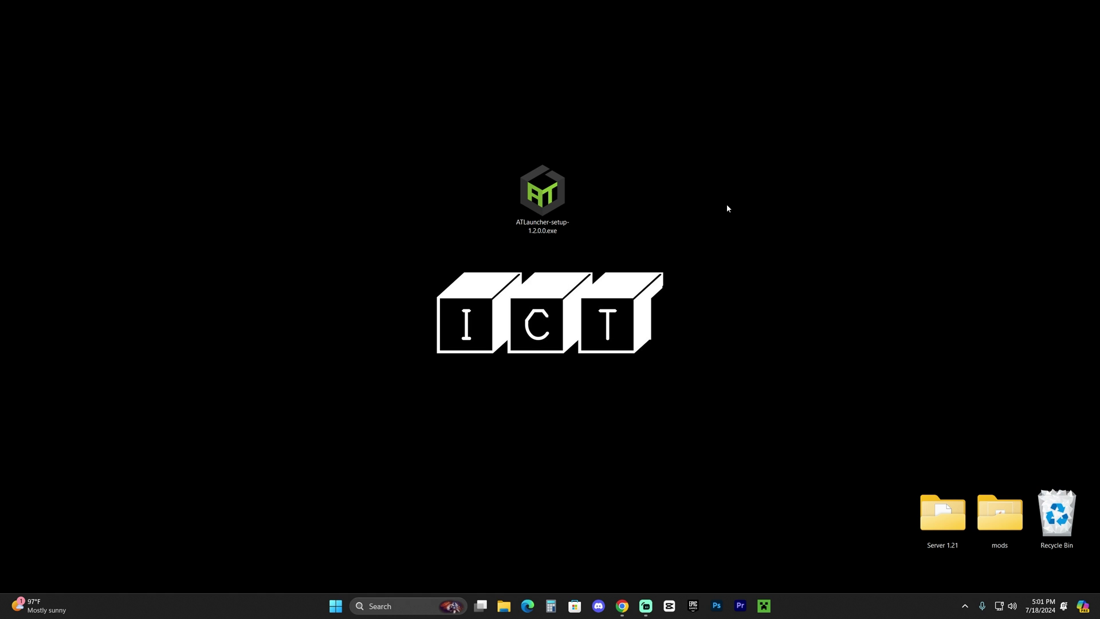
Start the ATLauncher-setup-1.2.0.0.exe installer from the desktop and accept its license agreement
{"action": "left_click_drag", "start_coordinate": [683, 172], "coordinate": [680, 205]}
{"action": "double_click", "coordinate": [550, 191]}
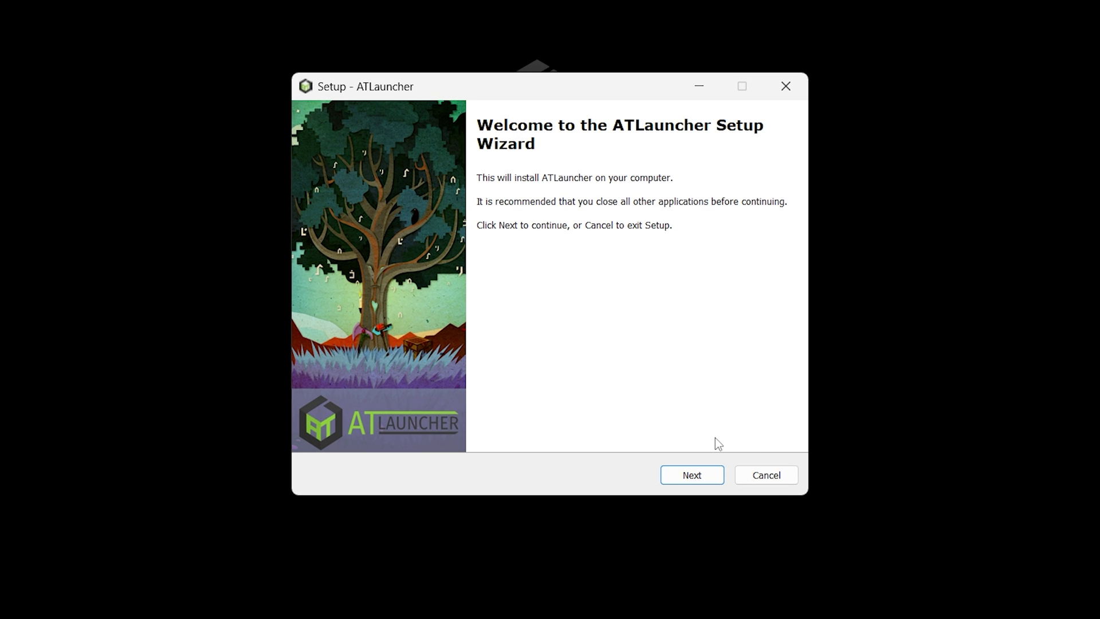
{"action": "left_click", "coordinate": [711, 478]}
{"action": "left_click", "coordinate": [414, 420]}
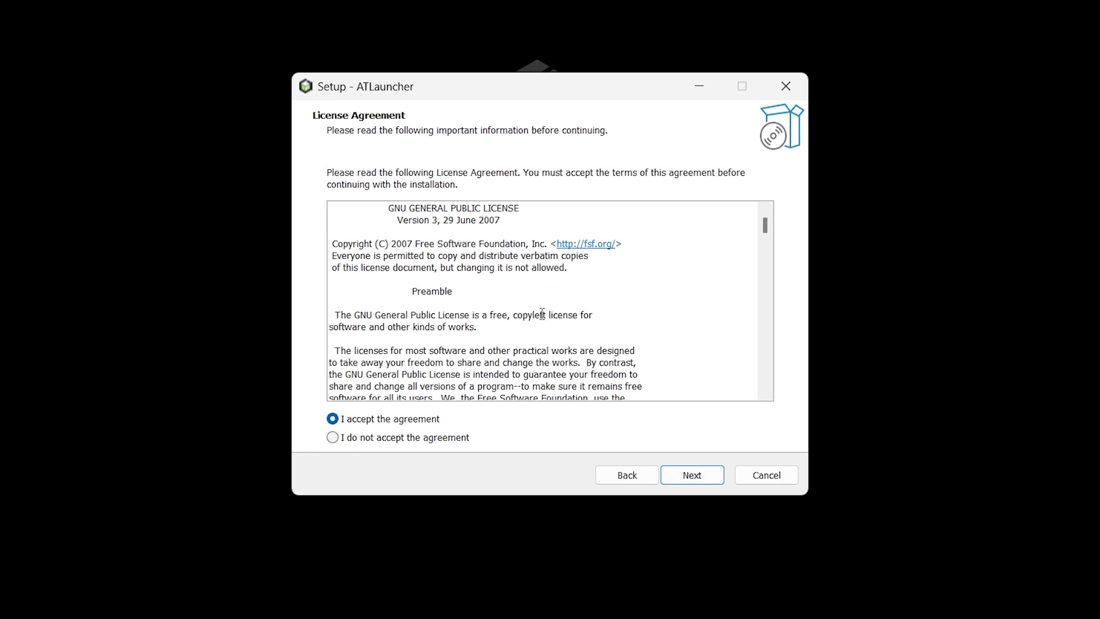
{"action": "scroll", "coordinate": [680, 297], "scroll_direction": "down", "scroll_amount": 5}
{"action": "mouse_move", "coordinate": [765, 229]}
{"action": "left_mouse_down"}
{"action": "mouse_move", "coordinate": [761, 396]}
{"action": "mouse_move", "coordinate": [768, 210]}
{"action": "mouse_move", "coordinate": [779, 366]}
{"action": "mouse_move", "coordinate": [780, 211]}
{"action": "mouse_move", "coordinate": [765, 274]}
{"action": "mouse_move", "coordinate": [763, 378]}
{"action": "mouse_move", "coordinate": [761, 272]}
{"action": "mouse_move", "coordinate": [774, 222]}
{"action": "left_mouse_up"}
{"action": "left_click", "coordinate": [696, 476]}
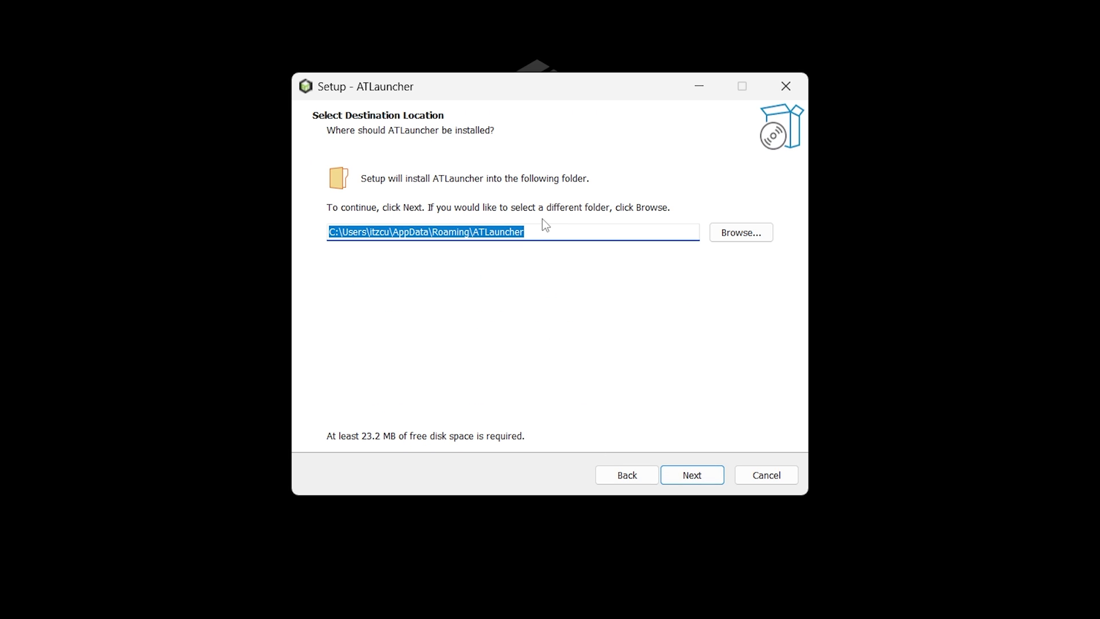
Keep the default destination folder and the full installation with Java 17 included
{"action": "left_click", "coordinate": [556, 235]}
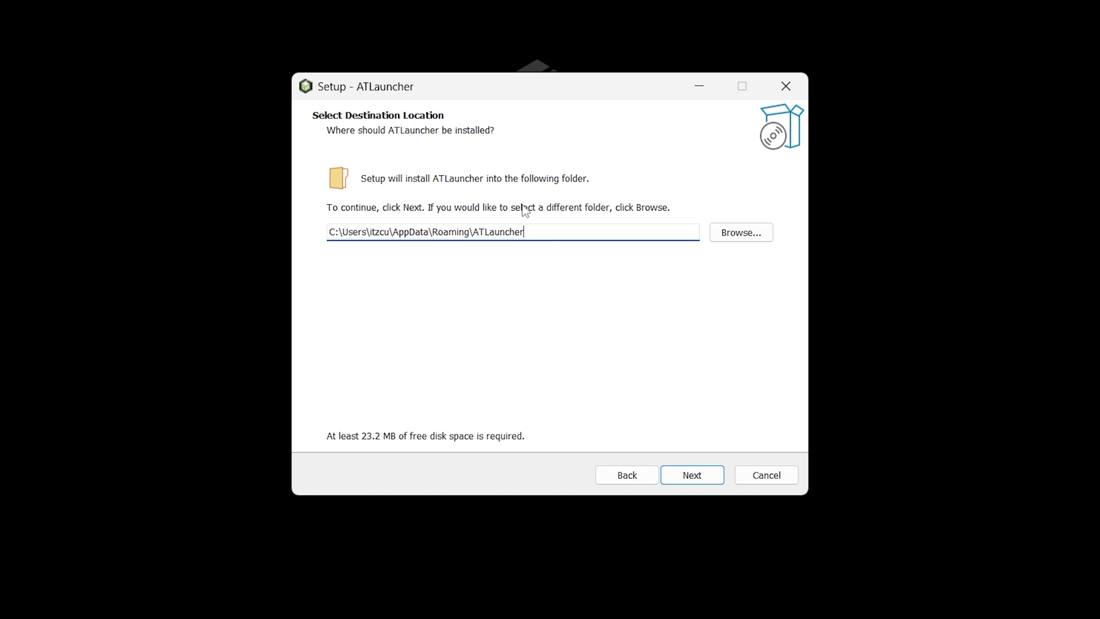
{"action": "left_click", "coordinate": [699, 474]}
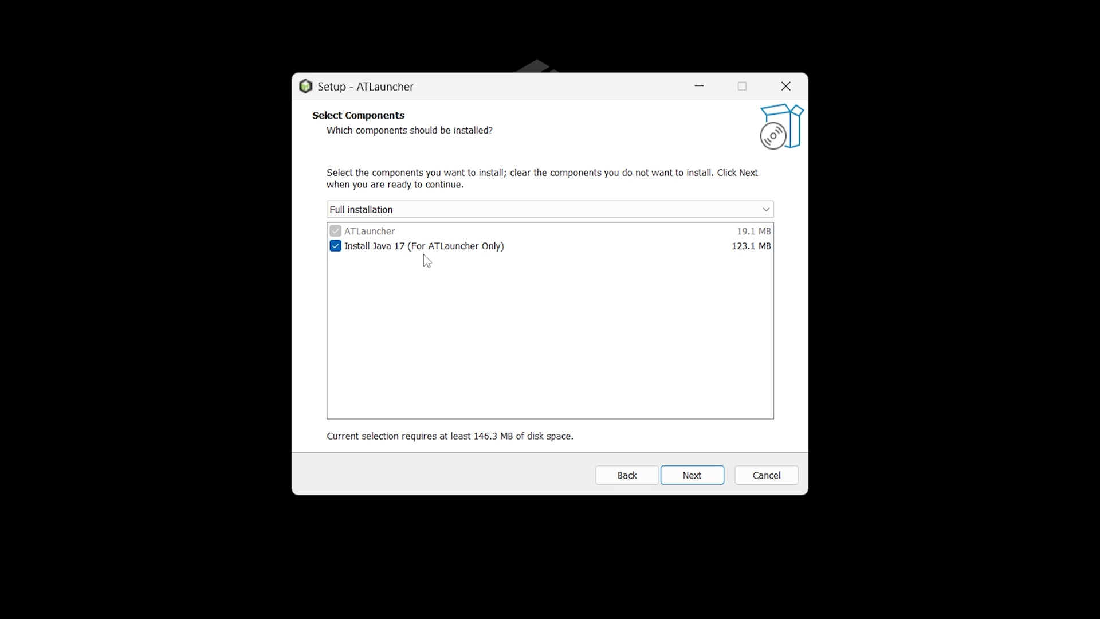
{"action": "left_click", "coordinate": [692, 479]}
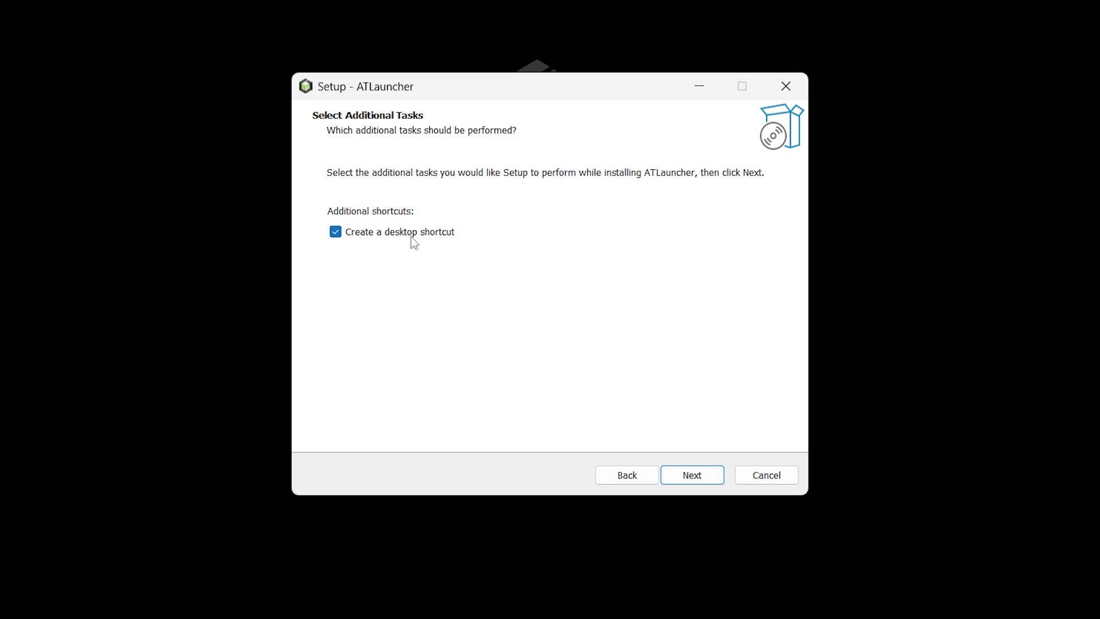
Keep the desktop shortcut option enabled and install ATLauncher
{"action": "left_click", "coordinate": [490, 238]}
{"action": "left_click", "coordinate": [395, 231]}
{"action": "left_click", "coordinate": [710, 476]}
{"action": "left_click", "coordinate": [691, 475]}
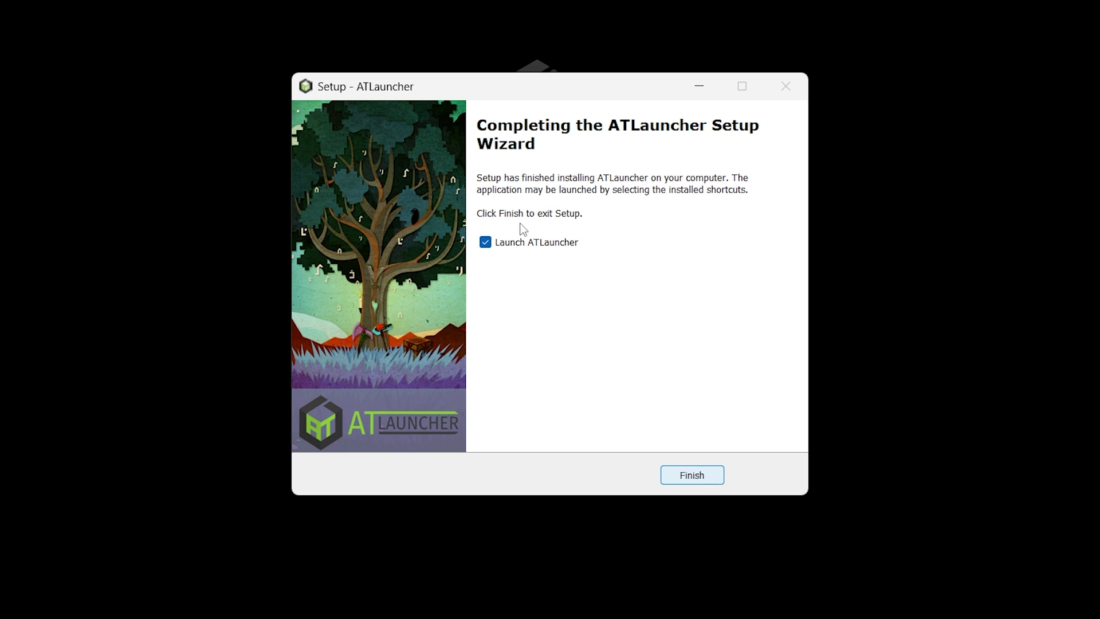
Finish the installer with ATLauncher set to launch, and save the initial setup with English and anonymous analytics enabled
{"action": "left_click", "coordinate": [493, 245]}
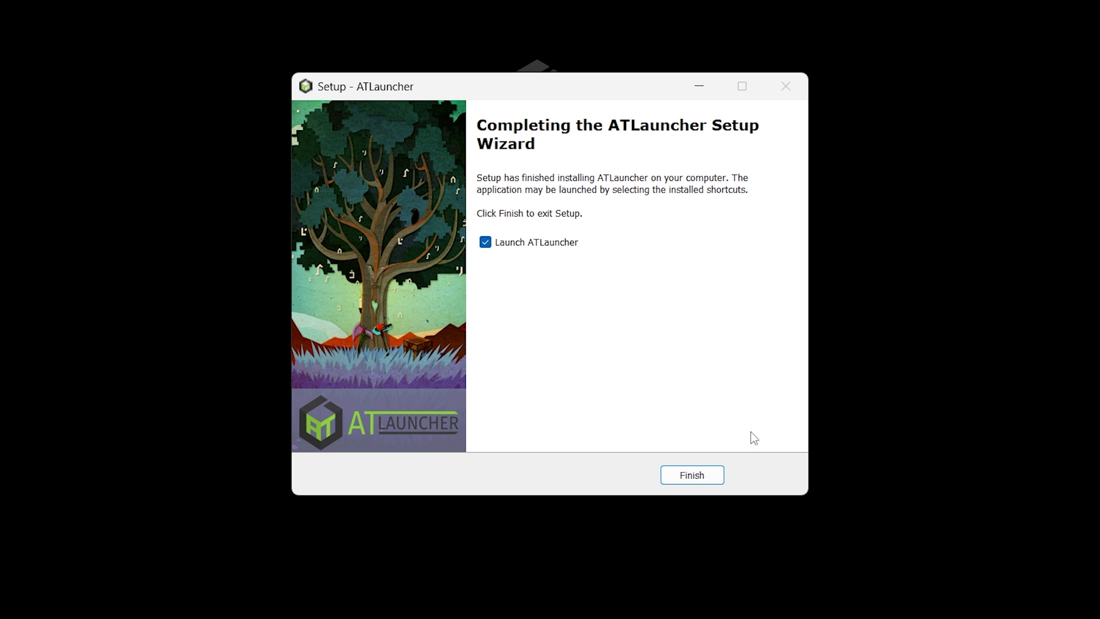
{"action": "left_click", "coordinate": [710, 475]}
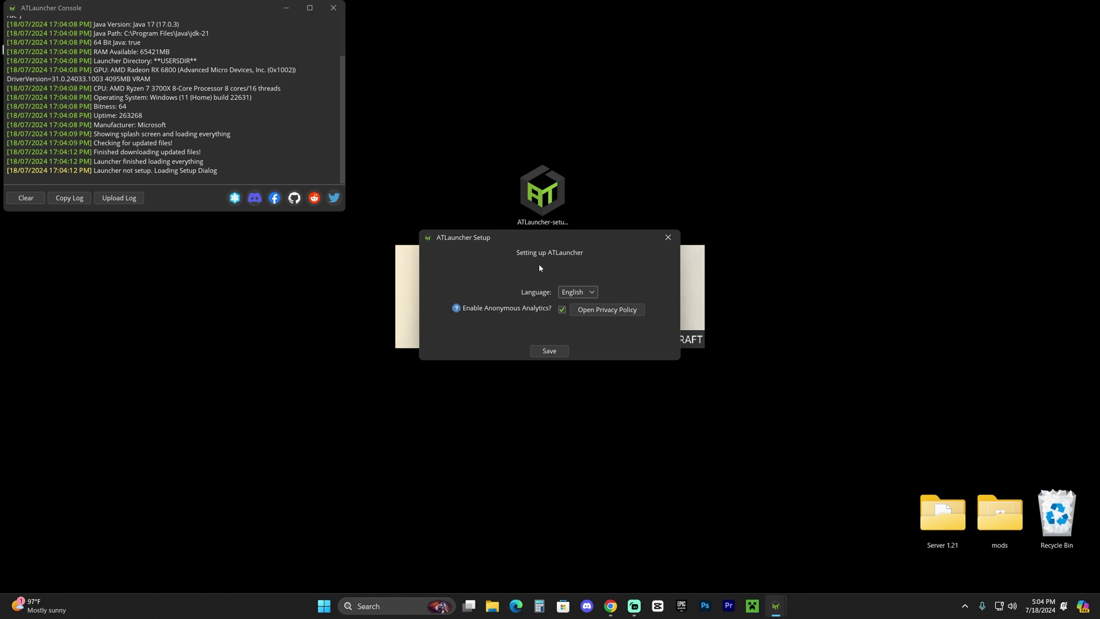
{"action": "left_click", "coordinate": [549, 351]}
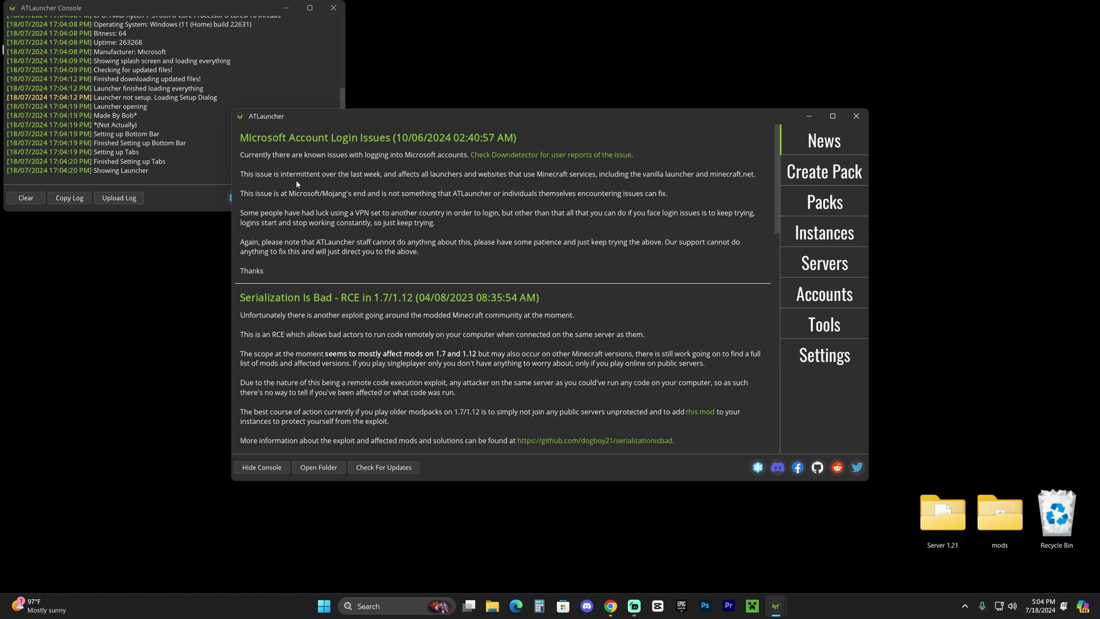
Close the ATLauncher Console window
{"action": "left_click", "coordinate": [191, 203]}
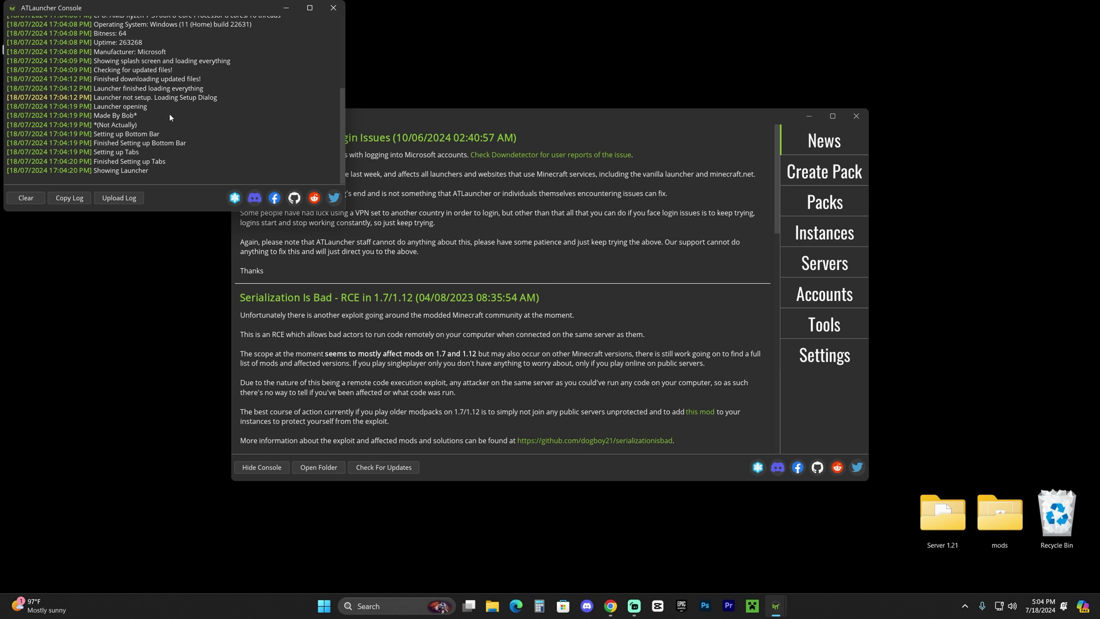
{"action": "left_click", "coordinate": [333, 8]}
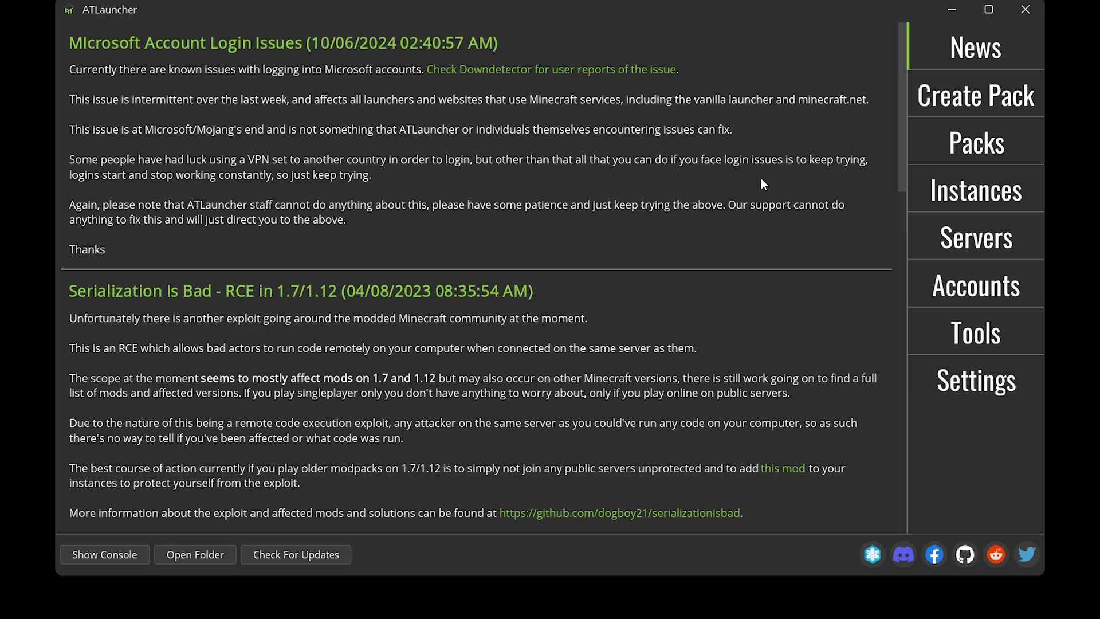
Browse the available modpacks, including the CurseForge and Modrinth listings
{"action": "left_click", "coordinate": [1008, 103]}
{"action": "left_click", "coordinate": [987, 146]}
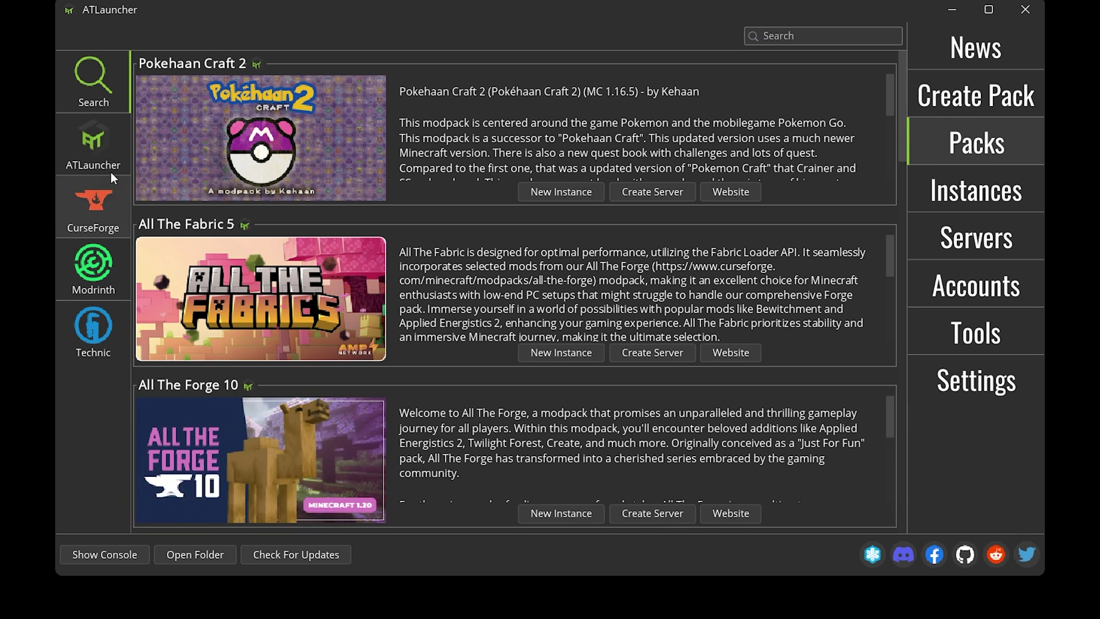
{"action": "left_click", "coordinate": [91, 199]}
{"action": "left_click", "coordinate": [96, 267]}
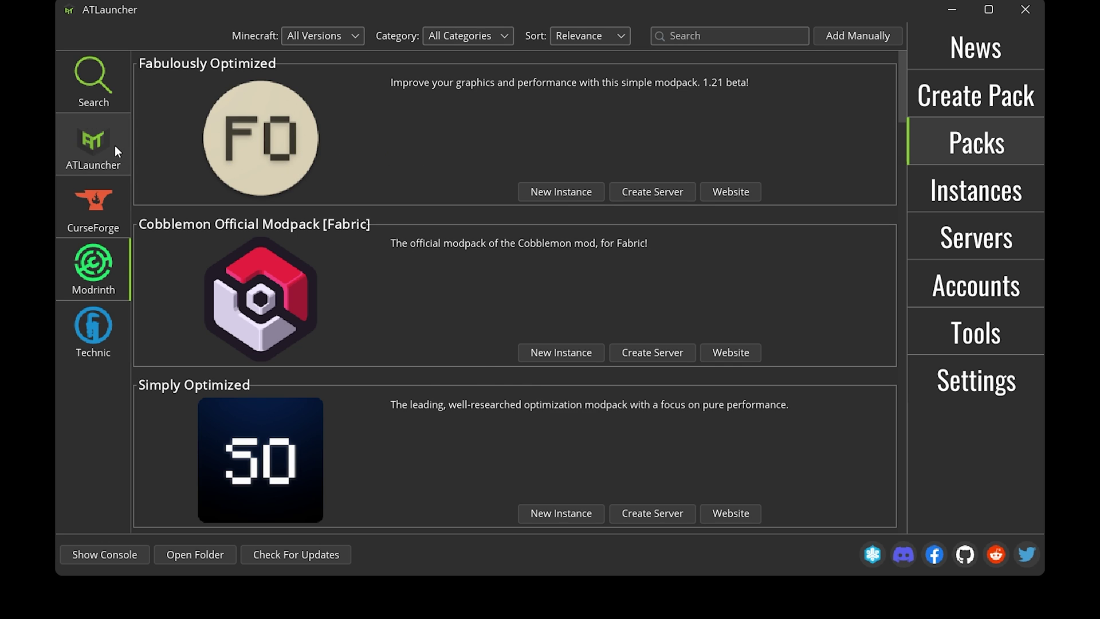
Open the account management page and examine the username and password fields for adding a Minecraft account
{"action": "left_click", "coordinate": [1017, 285]}
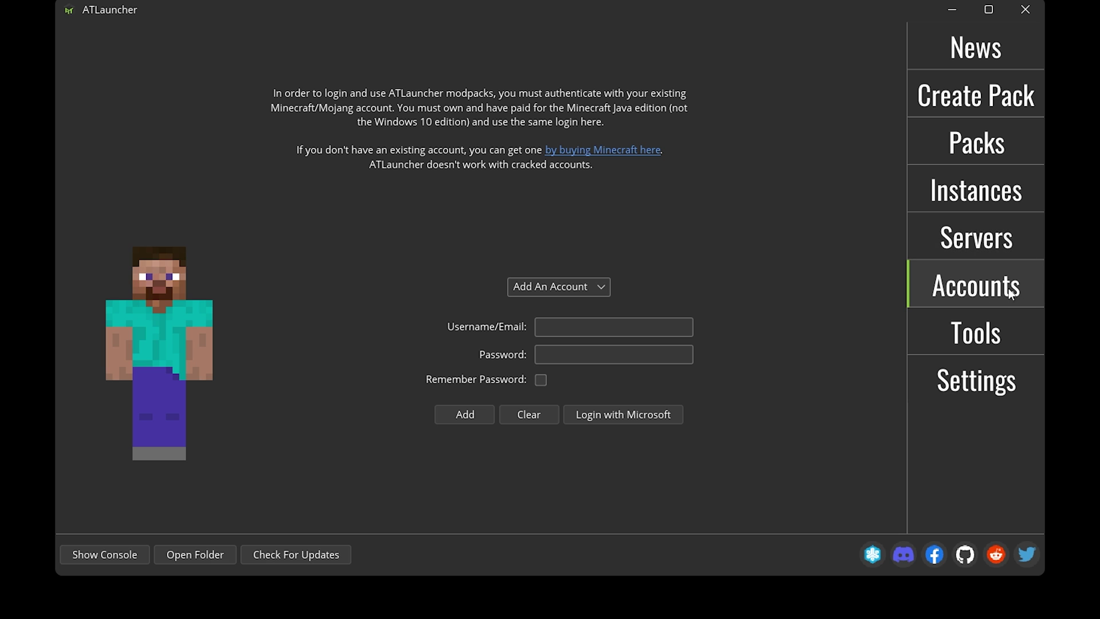
{"action": "left_click", "coordinate": [679, 352]}
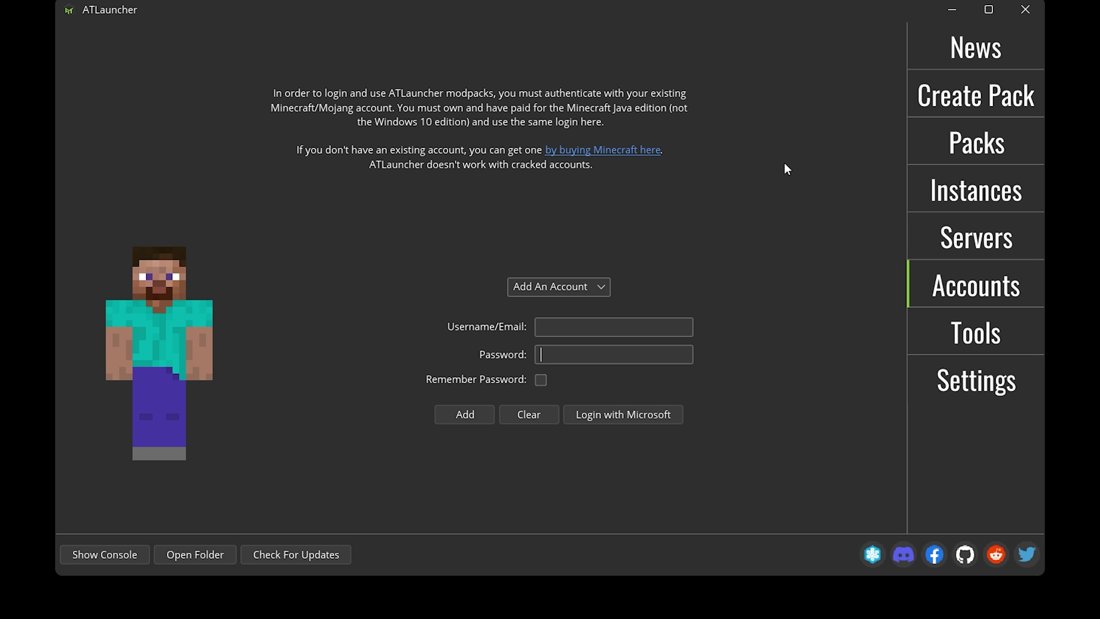
{"action": "left_click", "coordinate": [665, 330]}
{"action": "left_click", "coordinate": [599, 355]}
{"action": "left_click", "coordinate": [606, 329]}
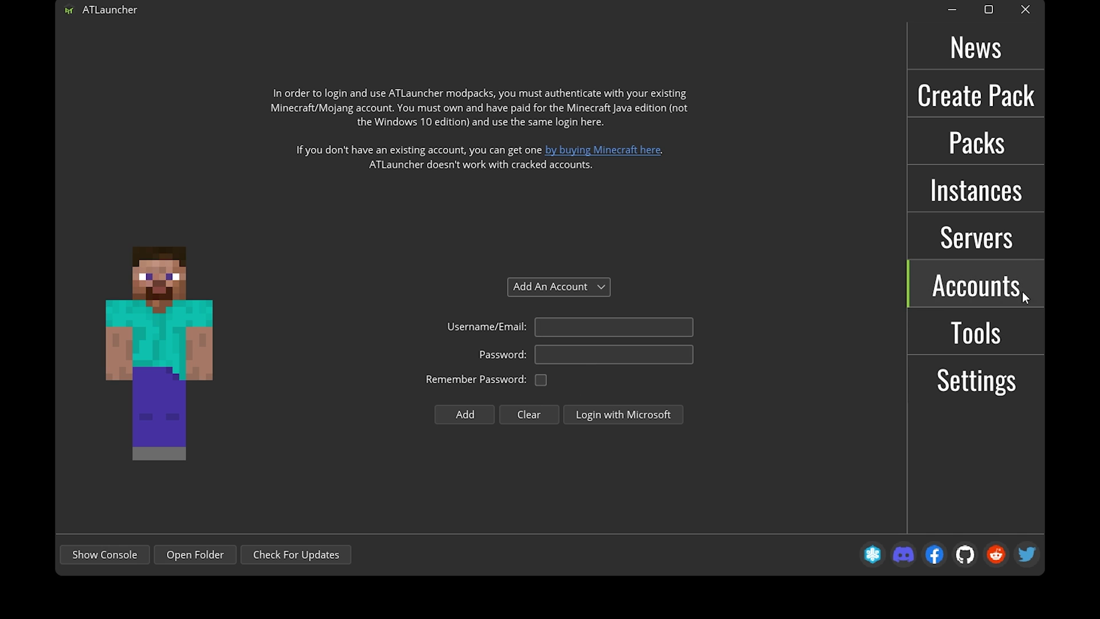
Look over the pack creation, packs and instances sections, then return to the pack creation form
{"action": "left_click", "coordinate": [1018, 108]}
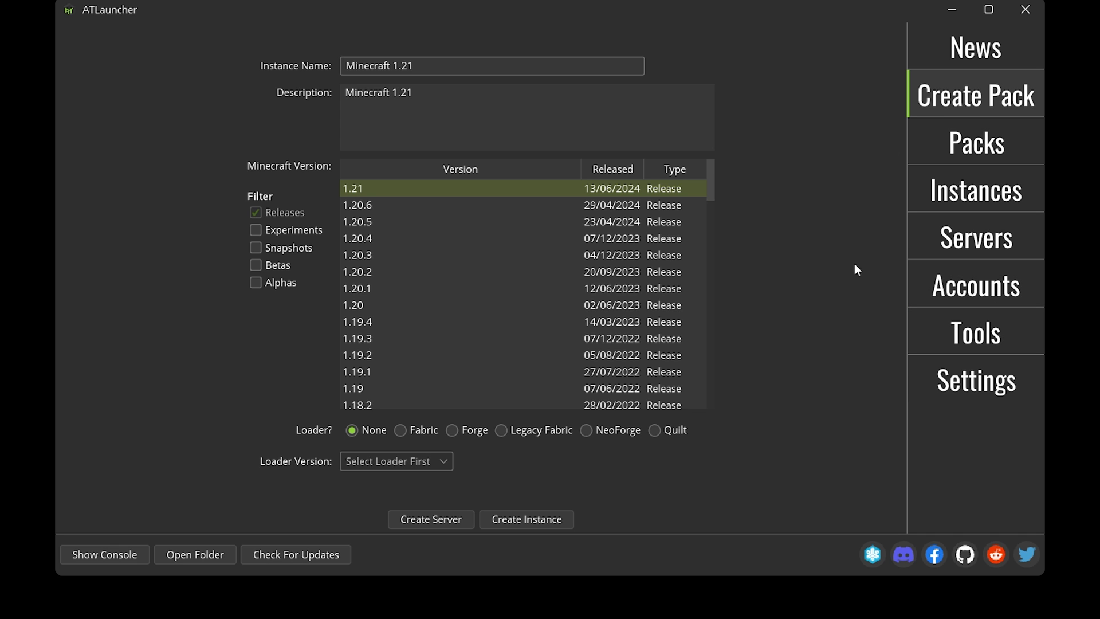
{"action": "left_click", "coordinate": [1005, 140]}
{"action": "left_click", "coordinate": [998, 201]}
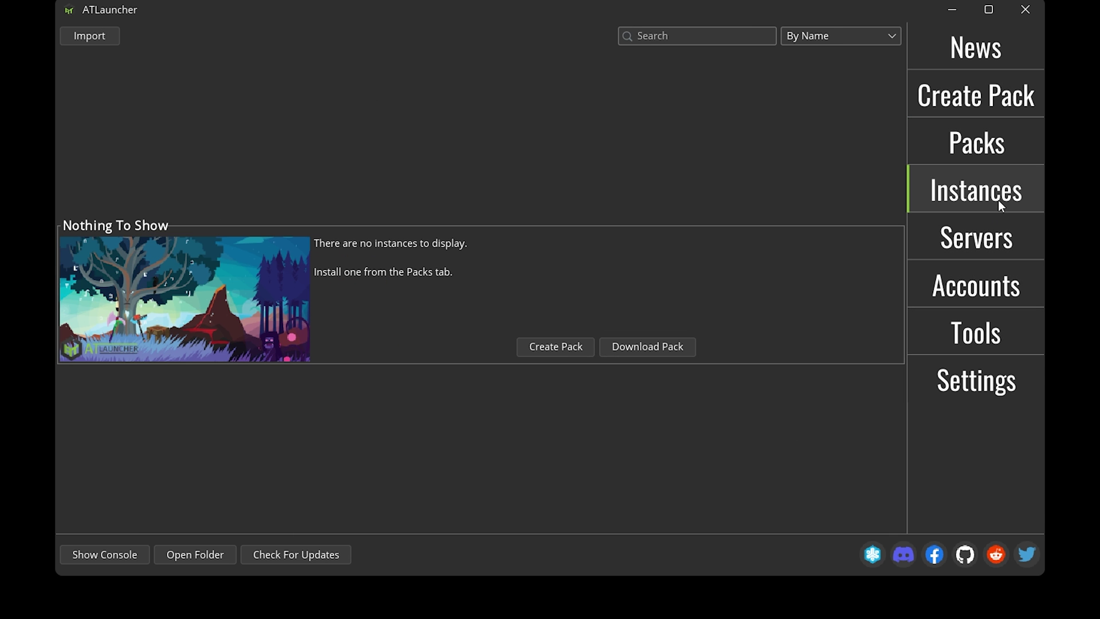
{"action": "left_click", "coordinate": [1007, 96]}
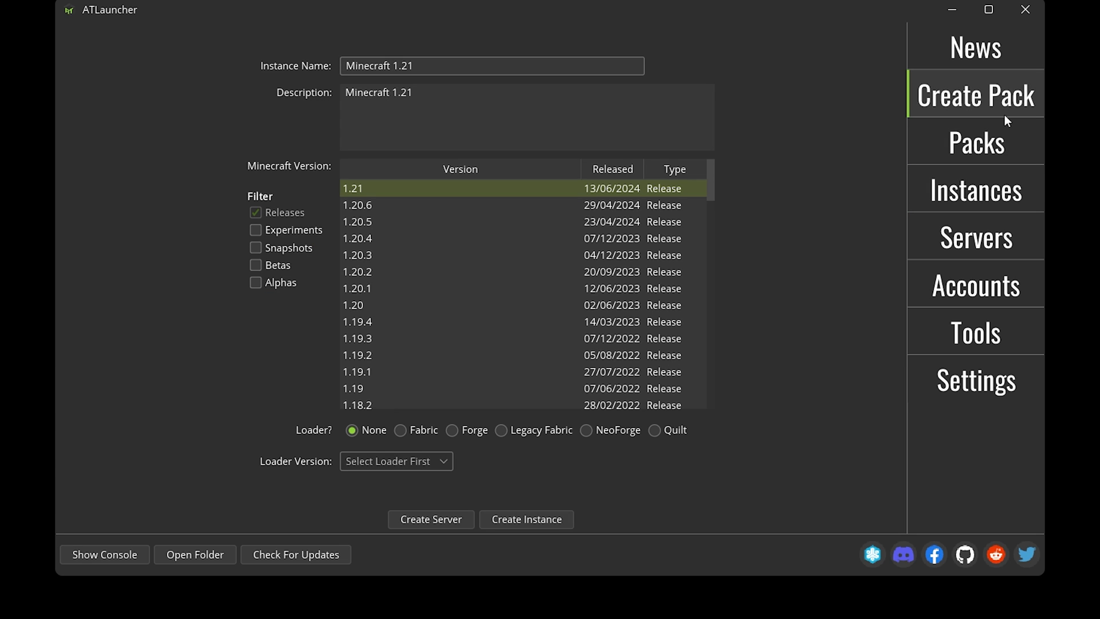